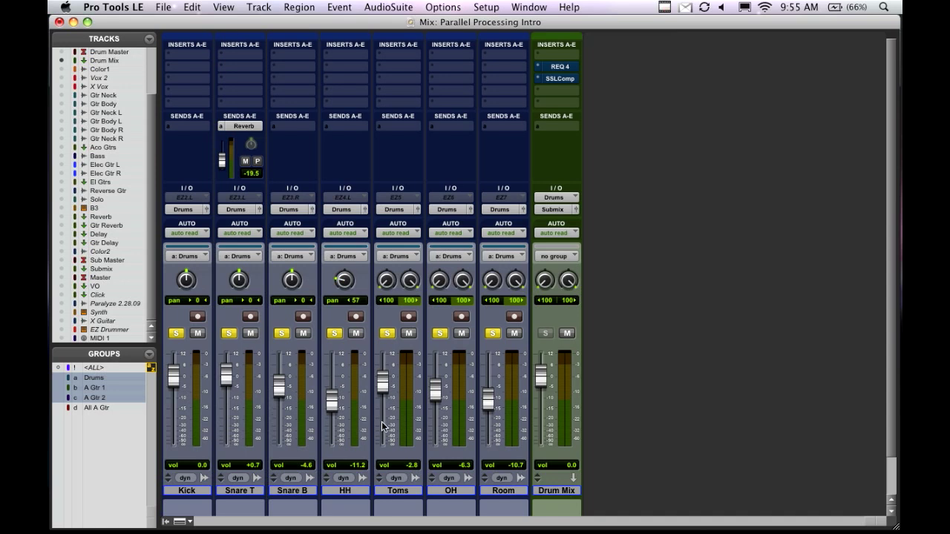
# Create one new stereo aux input track directly after the Drum Mix track.
pyautogui.press('space')
pyautogui.click(544, 491)
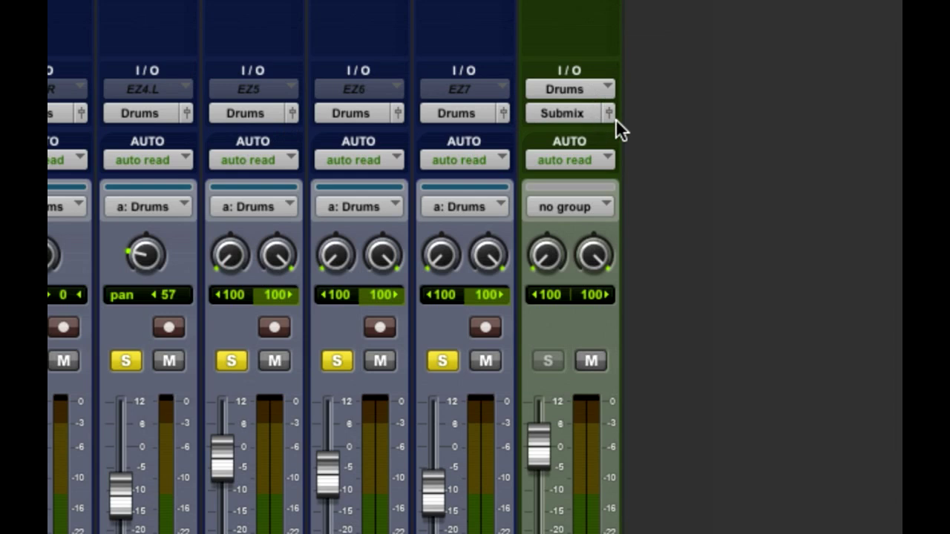
pyautogui.press('super+shift+n')
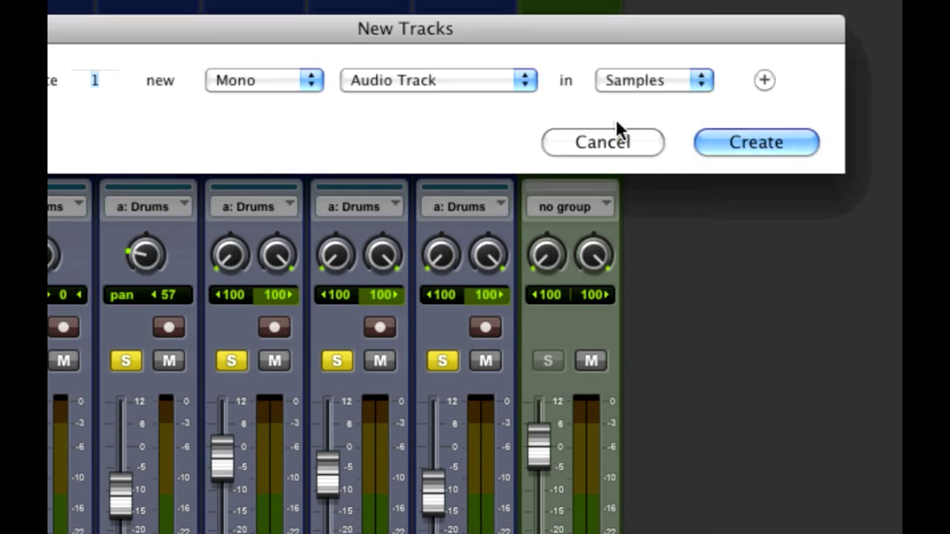
pyautogui.press('super+Right')
pyautogui.press('super+Down')
pyautogui.press('Return')
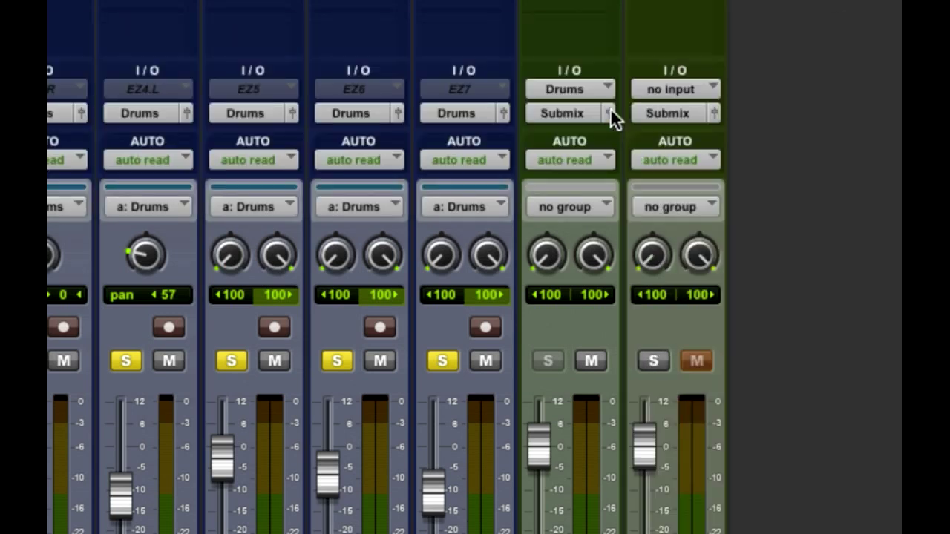
# Set the new aux track's input to the Drums (Stereo) bus and make the track solo safe.
pyautogui.click(661, 92)
pyautogui.moveTo(690, 155)
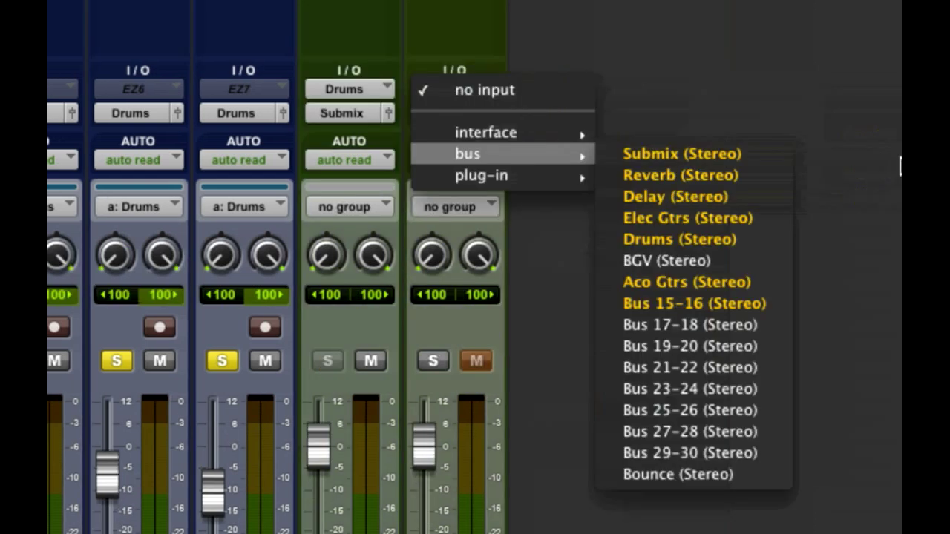
pyautogui.click(715, 239)
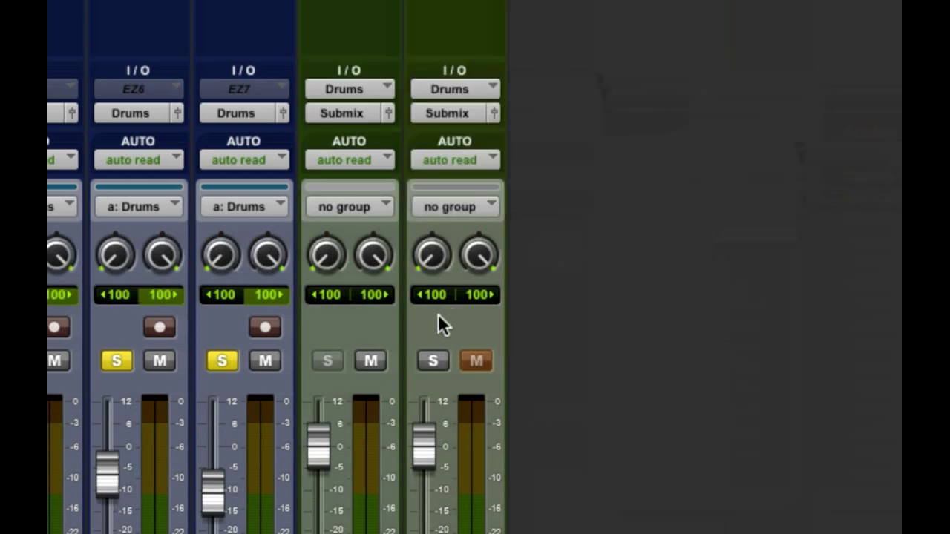
pyautogui.keyDown('super'); pyautogui.click(438, 359); pyautogui.keyUp('super')
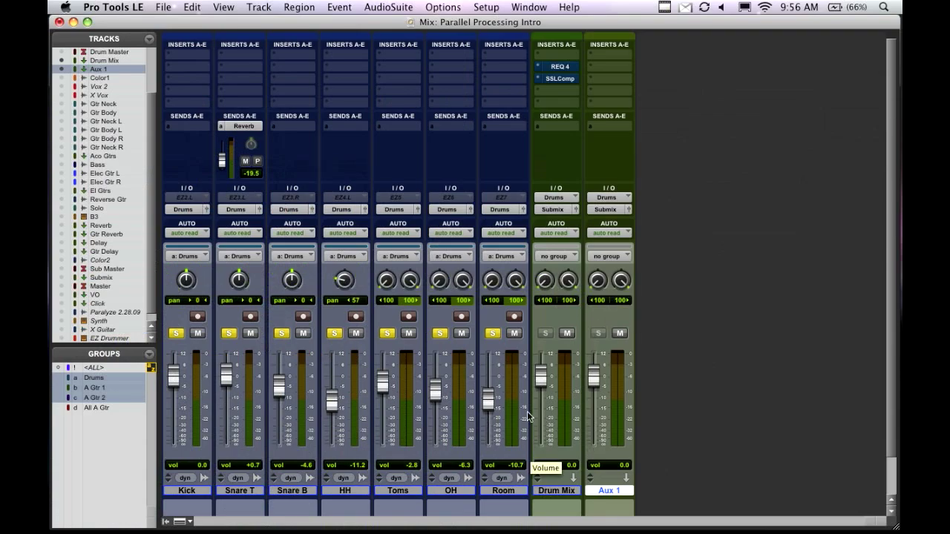
pyautogui.press('space')
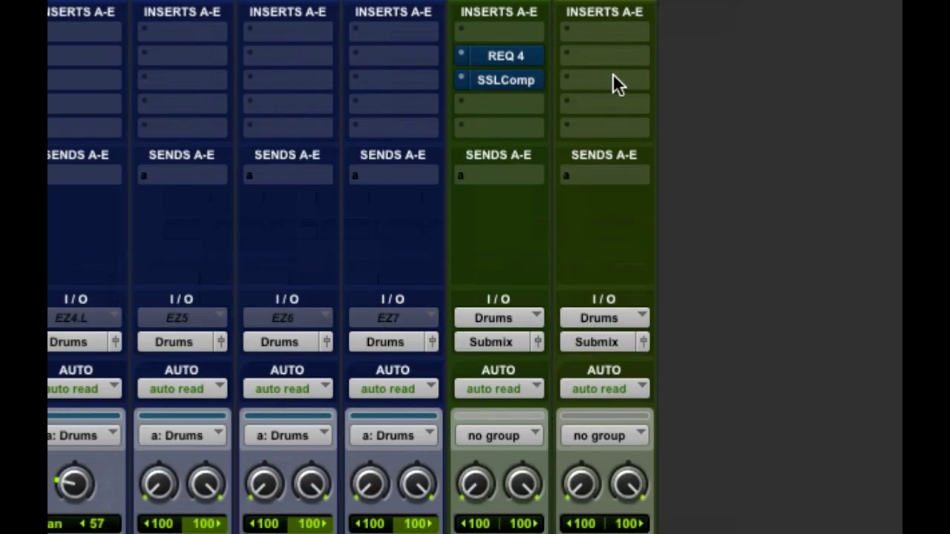
# Insert the multichannel Compressor/Limiter Dyn 3 in Aux 1's third insert slot and mute the Drum Mix track.
pyautogui.click(613, 80)
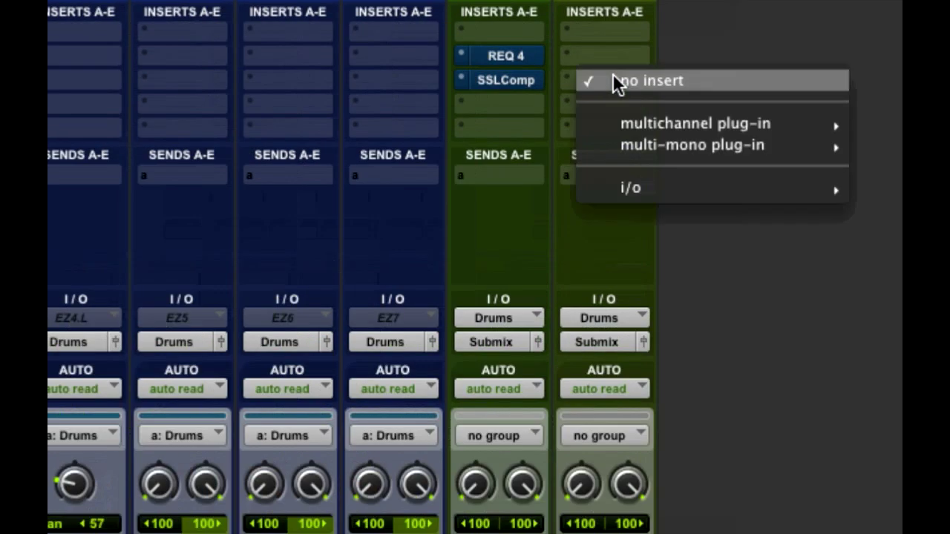
pyautogui.moveTo(634, 118)
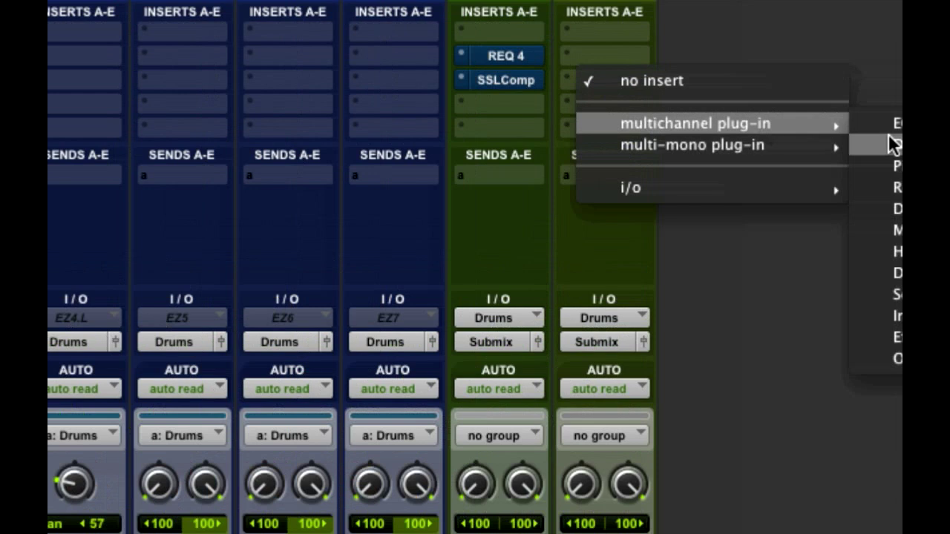
pyautogui.moveTo(890, 143)
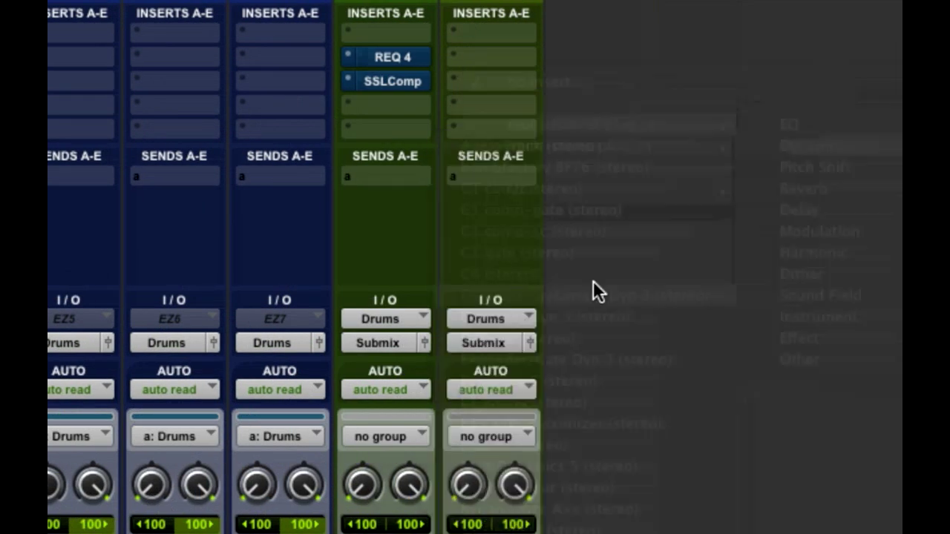
pyautogui.click(589, 291)
pyautogui.moveTo(414, 259); pyautogui.dragTo(535, 64)
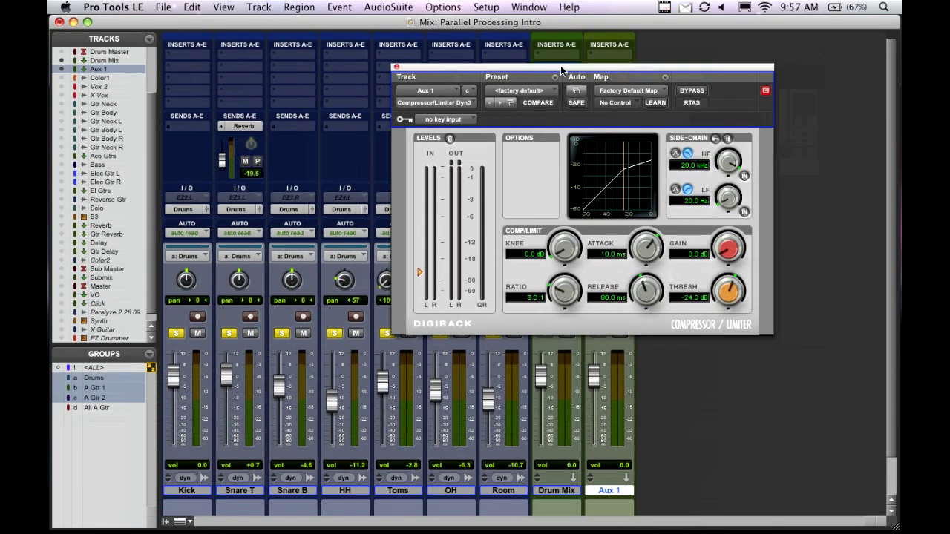
pyautogui.moveTo(563, 70); pyautogui.dragTo(301, 33)
pyautogui.click(567, 333)
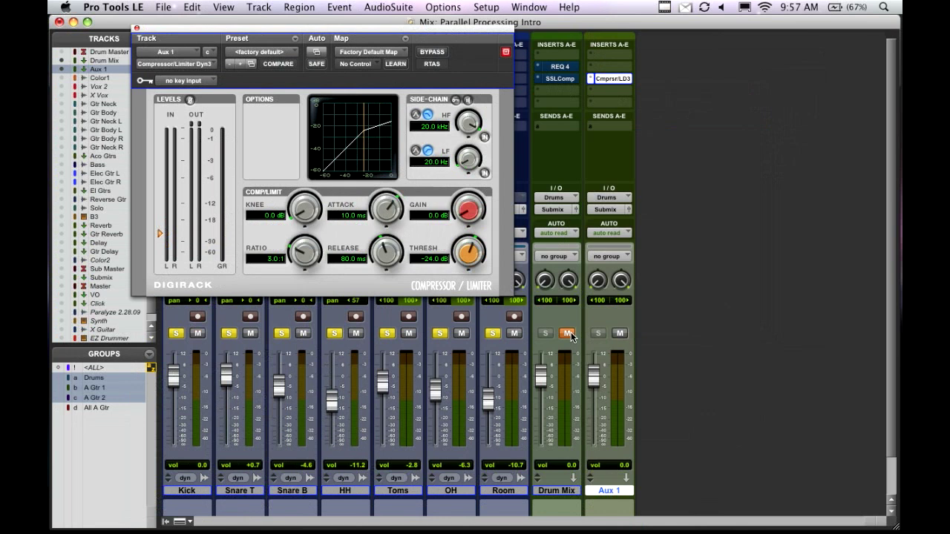
pyautogui.moveTo(386, 43); pyautogui.dragTo(508, 136)
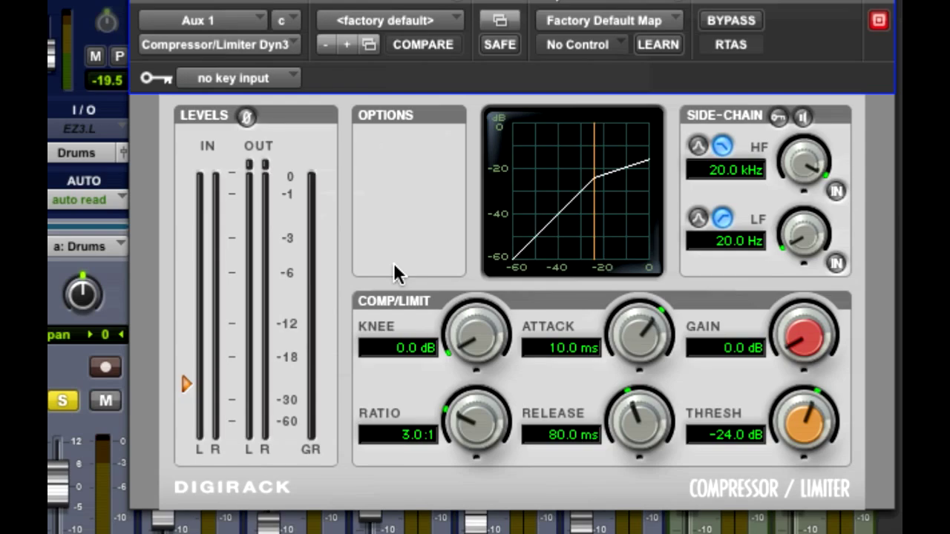
# Set the Aux 1 compressor to about -39.4 dB threshold, 4.3:1 ratio, 2.2 ms attack, 53.6 ms release and 6.0 dB gain.
pyautogui.moveTo(188, 381); pyautogui.dragTo(191, 405)
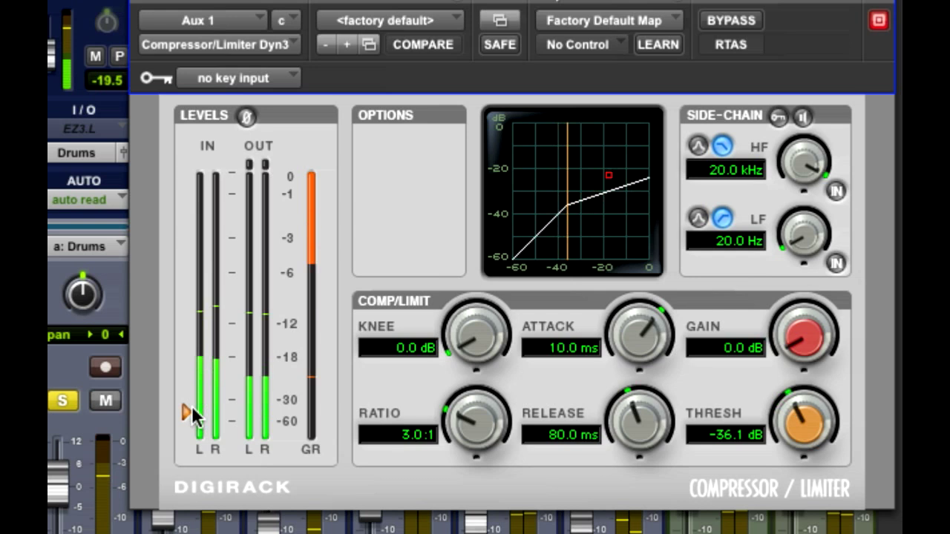
pyautogui.moveTo(631, 333); pyautogui.dragTo(634, 380)
pyautogui.moveTo(642, 413); pyautogui.dragTo(636, 423)
pyautogui.moveTo(479, 434); pyautogui.dragTo(480, 399)
pyautogui.moveTo(809, 340); pyautogui.dragTo(807, 288)
pyautogui.moveTo(798, 385); pyautogui.dragTo(799, 422)
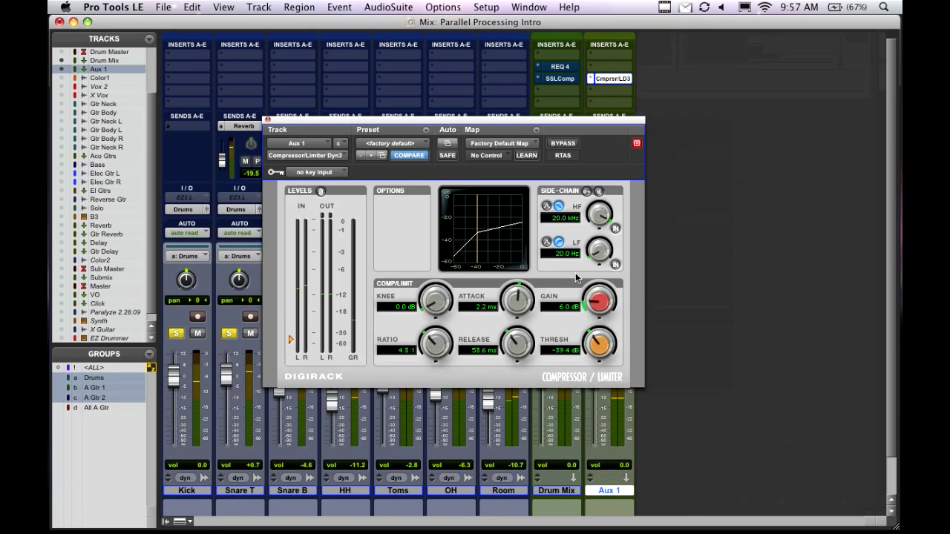
pyautogui.click(267, 119)
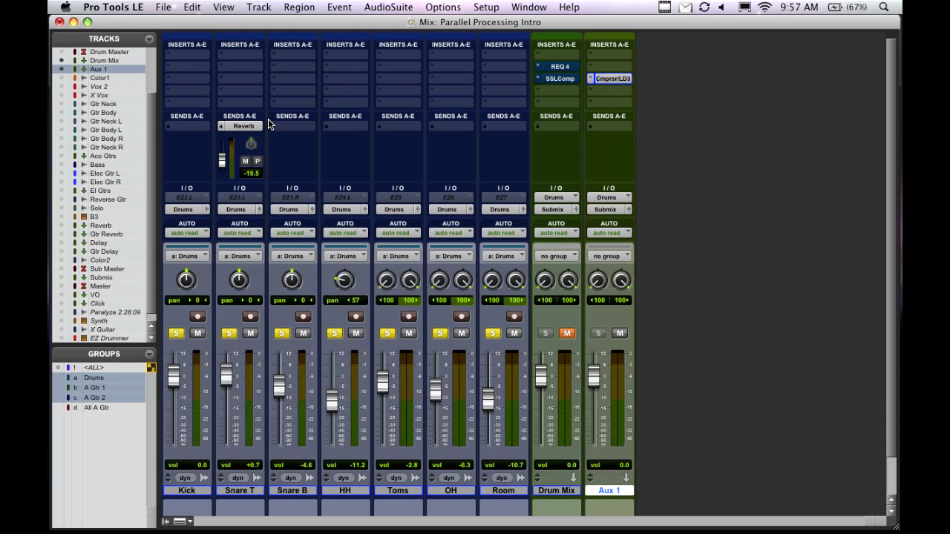
# Play back the drums through the compressed Aux 1 alone, with Drum Mix muted.
pyautogui.press('space')
pyautogui.press('space')
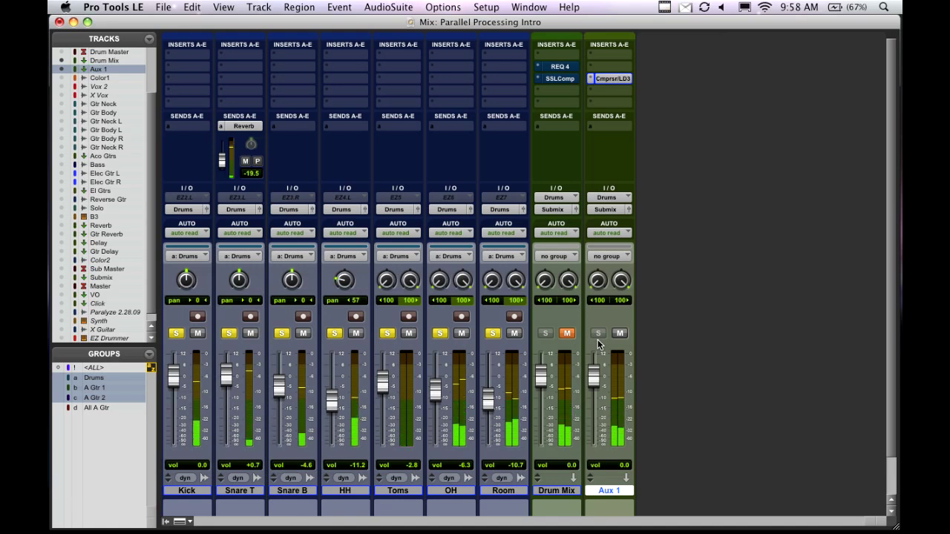
pyautogui.press('space')
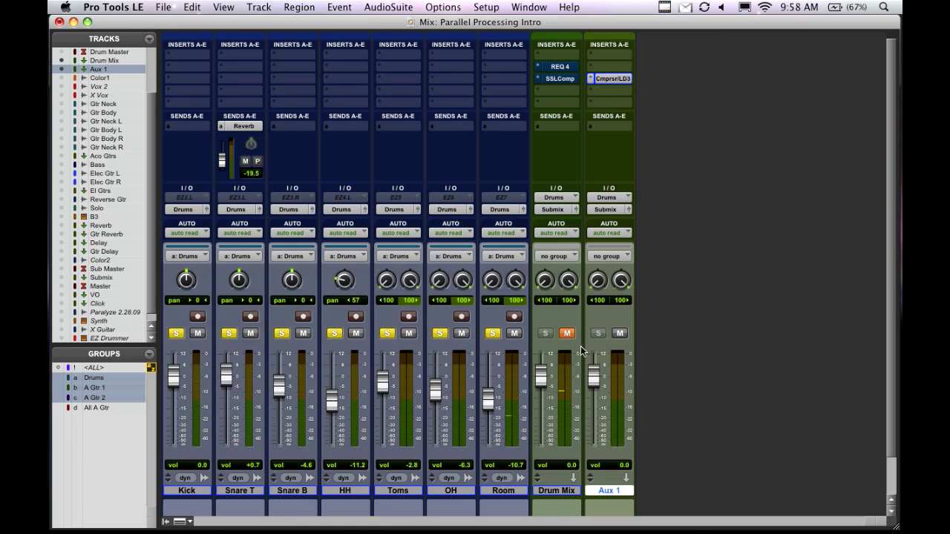
# Unmute Drum Mix and, starting from fully down, blend Aux 1 in to about -6.2 dB during playback.
pyautogui.moveTo(598, 379); pyautogui.dragTo(578, 410)
pyautogui.click(568, 334)
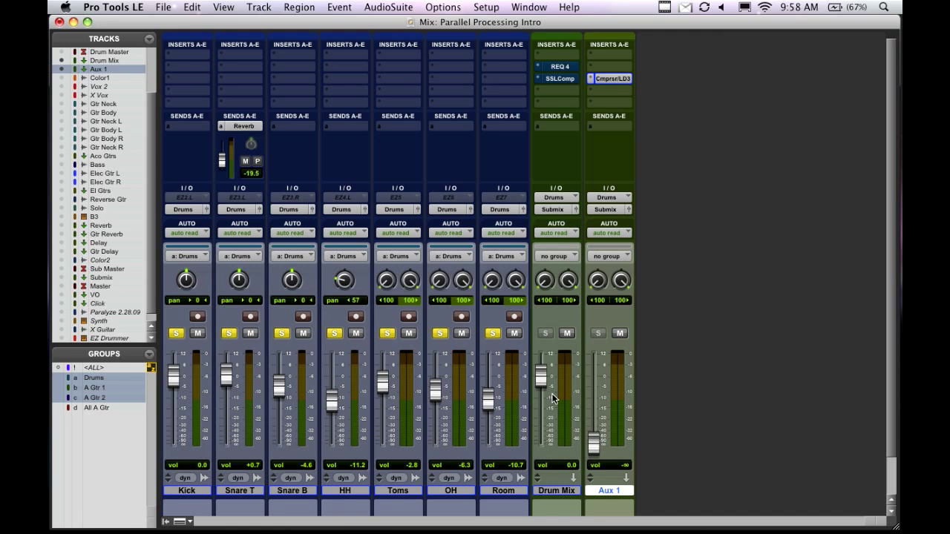
pyautogui.press('space')
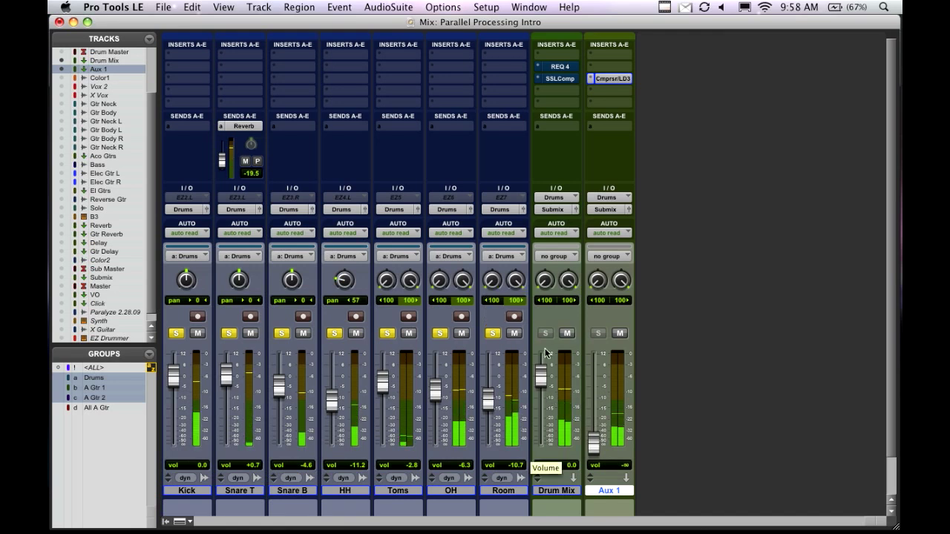
pyautogui.moveTo(595, 438); pyautogui.dragTo(591, 386)
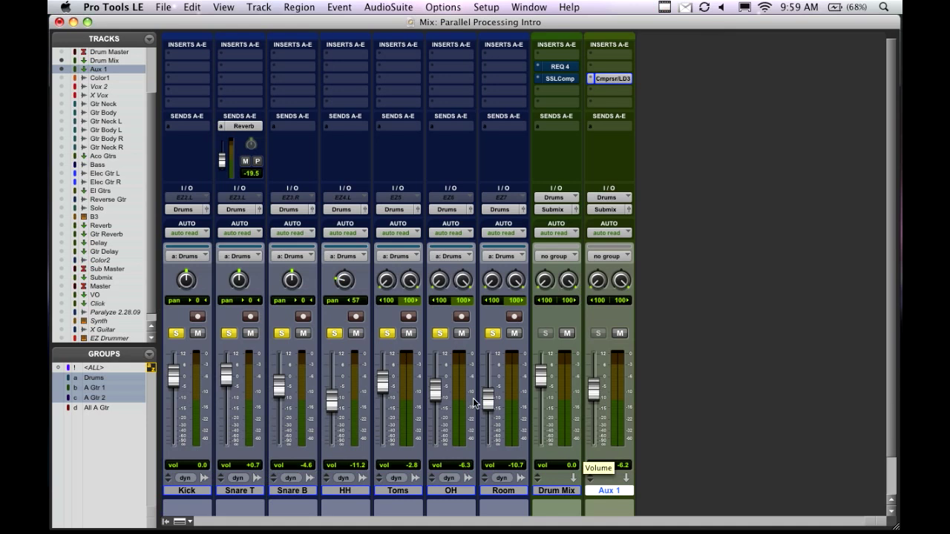
# With the Drums group disabled and Aux 1 fully down, raise the Room fader to about +0.7 dB and lower it to about -12.6 dB.
pyautogui.click(93, 378)
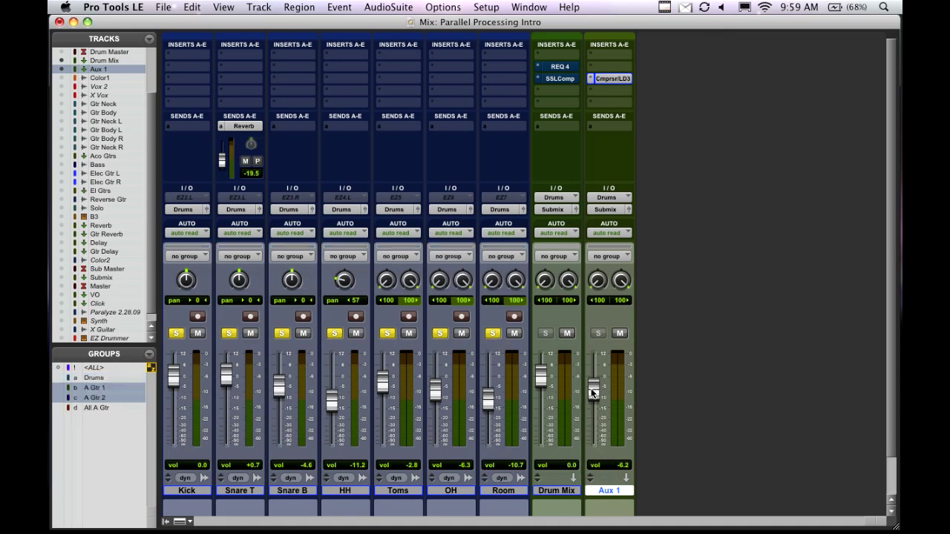
pyautogui.moveTo(592, 393); pyautogui.dragTo(592, 515)
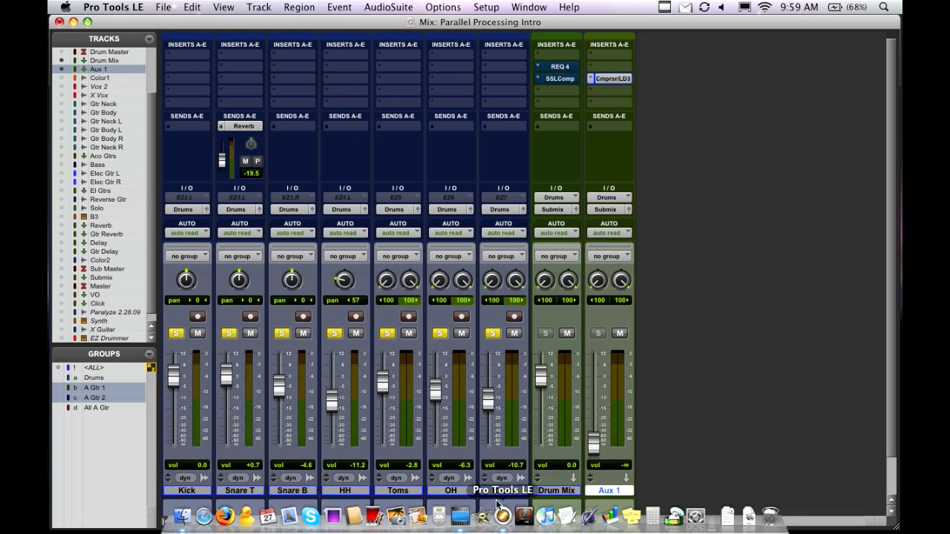
pyautogui.moveTo(489, 399); pyautogui.dragTo(489, 376)
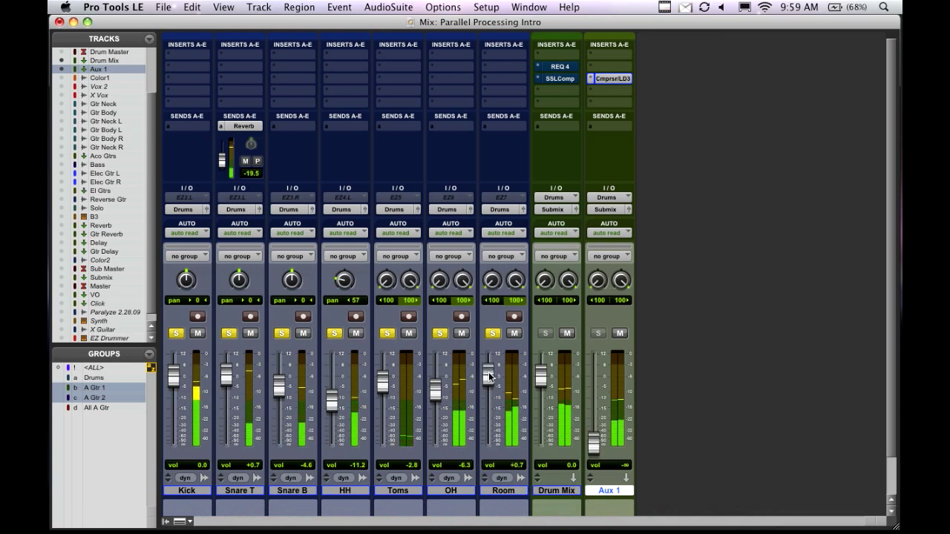
pyautogui.moveTo(489, 377); pyautogui.dragTo(493, 405)
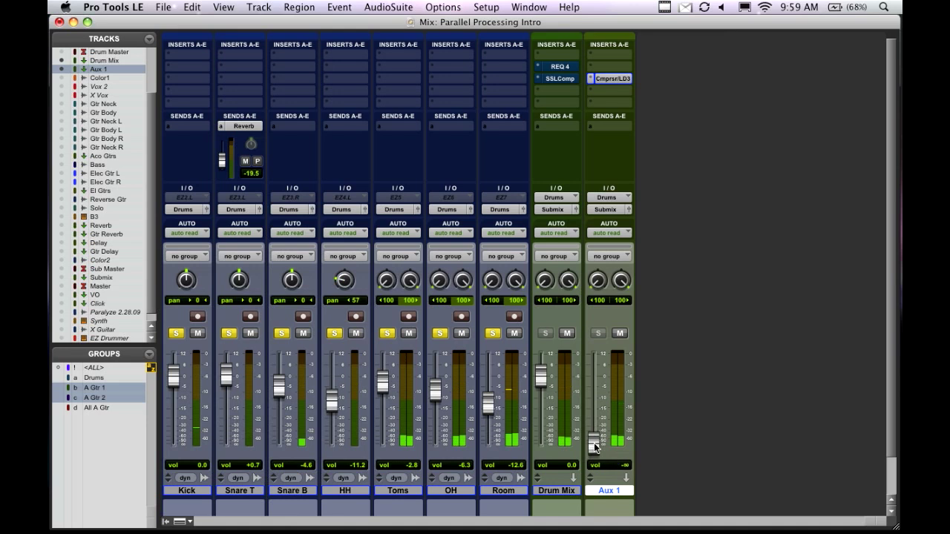
# Bring the Aux 1 fader back up to about -6.2 dB and play the blended drums.
pyautogui.moveTo(594, 445); pyautogui.dragTo(593, 399)
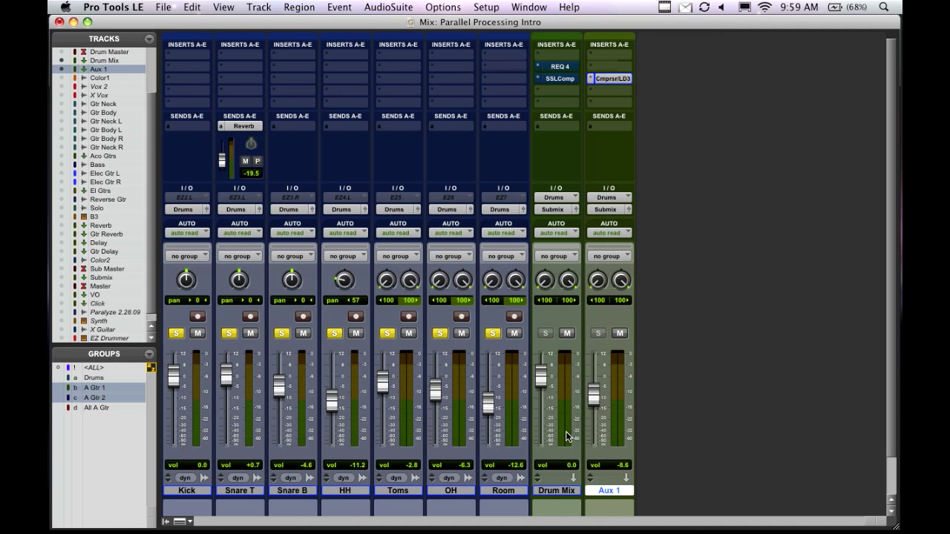
pyautogui.moveTo(594, 403); pyautogui.dragTo(594, 398)
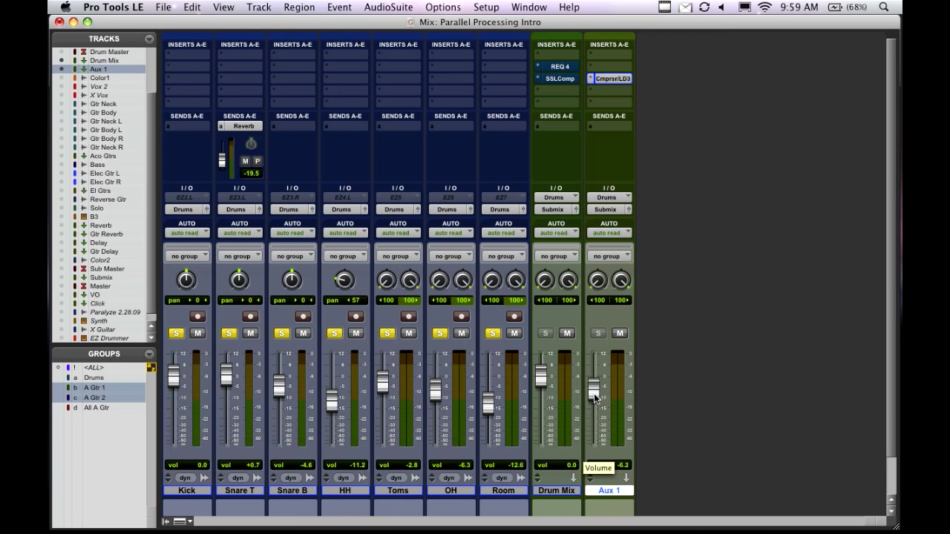
pyautogui.press('space')
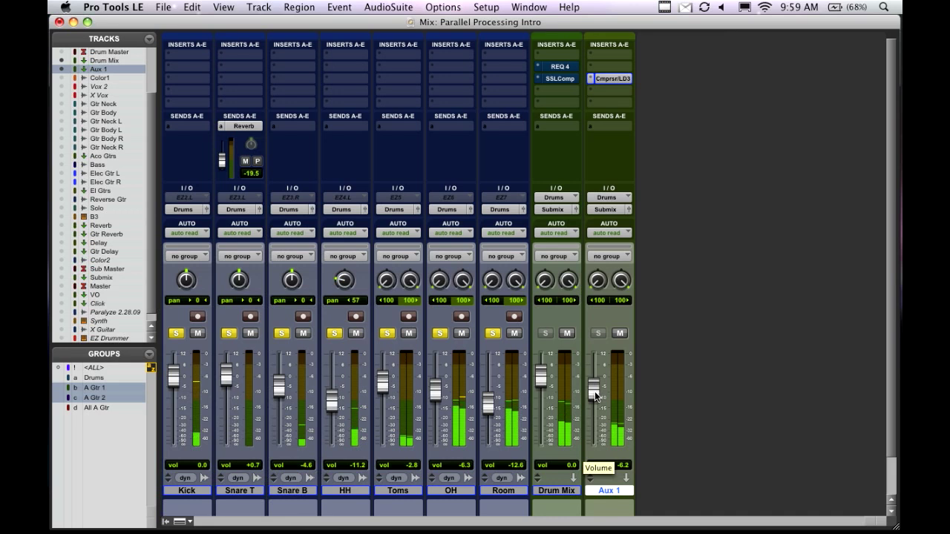
# Try Drum Mix fully down, reset it to 0.0 dB, and settle the Aux 1 fader at about -10.7 dB.
pyautogui.moveTo(594, 398); pyautogui.dragTo(549, 462)
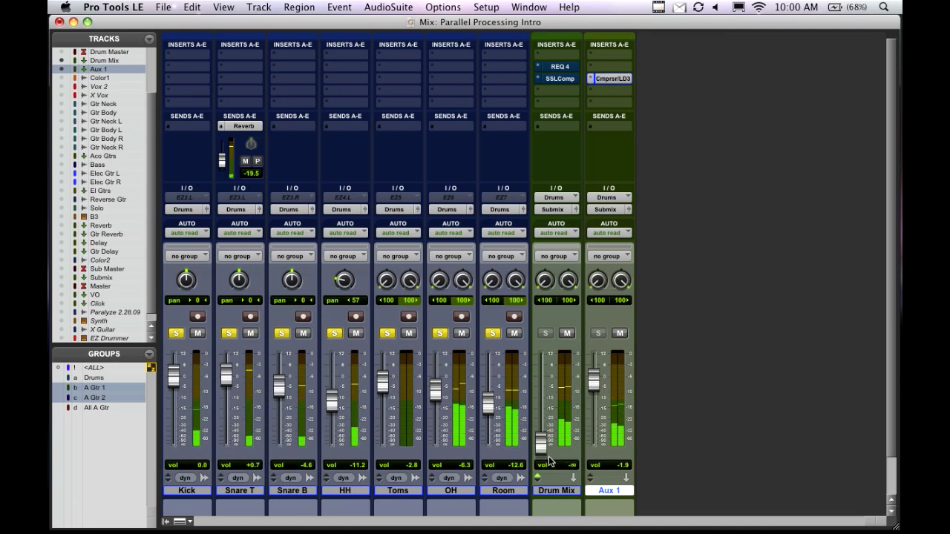
pyautogui.keyDown('alt'); pyautogui.click(542, 443); pyautogui.keyUp('alt')
pyautogui.moveTo(593, 381)
pyautogui.mouseDown()
pyautogui.moveTo(594, 466)
pyautogui.moveTo(594, 391)
pyautogui.mouseUp()
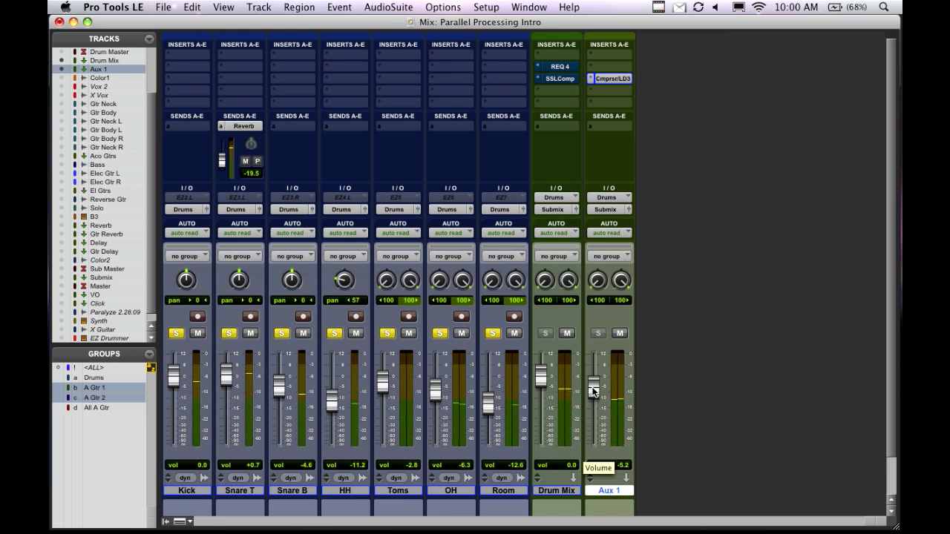
pyautogui.moveTo(593, 391)
pyautogui.mouseDown()
pyautogui.moveTo(612, 434)
pyautogui.moveTo(598, 401)
pyautogui.mouseUp()
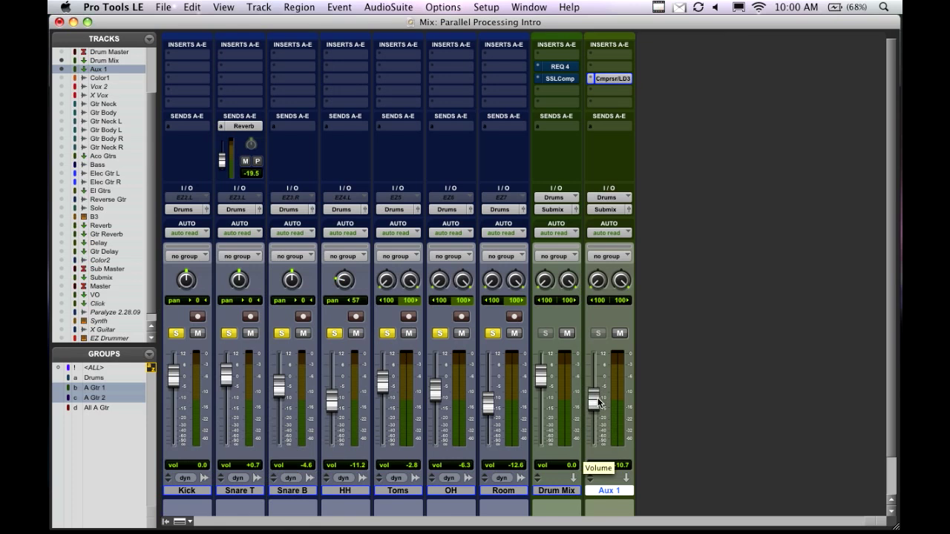